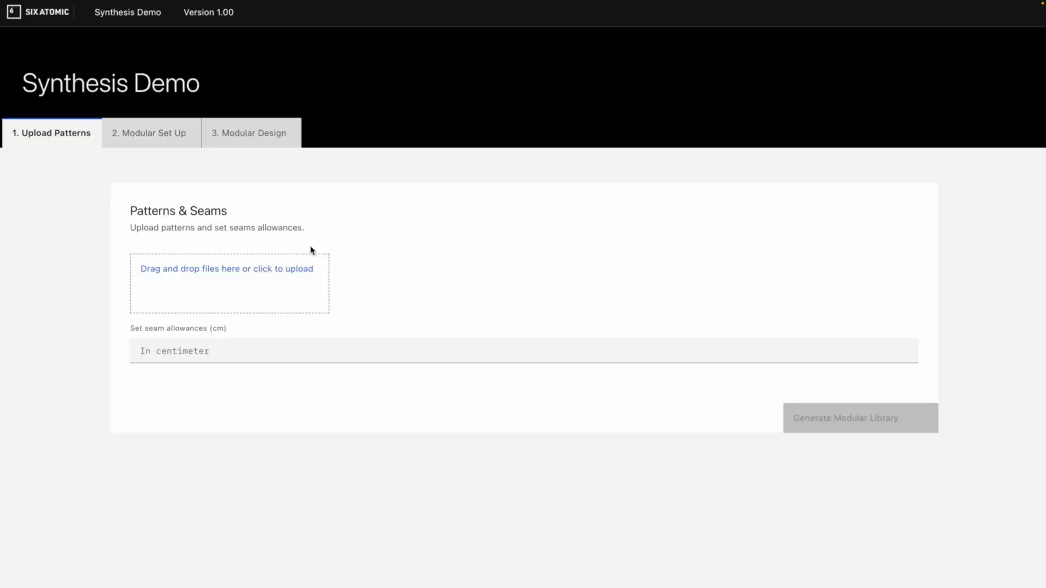
Upload H&M_27963-1-1.dxf, LH197182.dxf and 9SH02A.dxf and generate the modular library
click(247, 269)
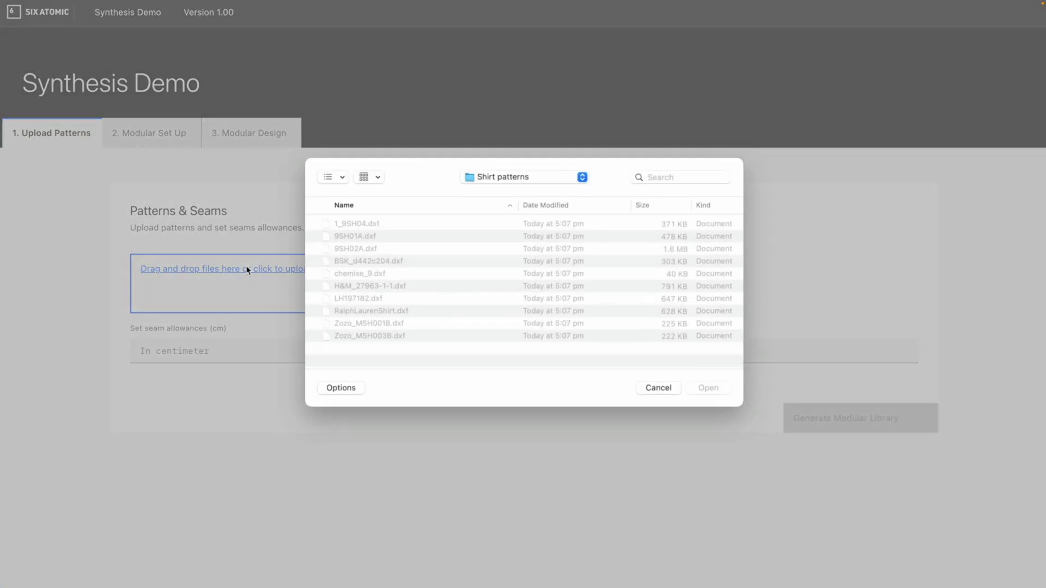
click(360, 286)
shift+click(366, 299)
super+click(360, 250)
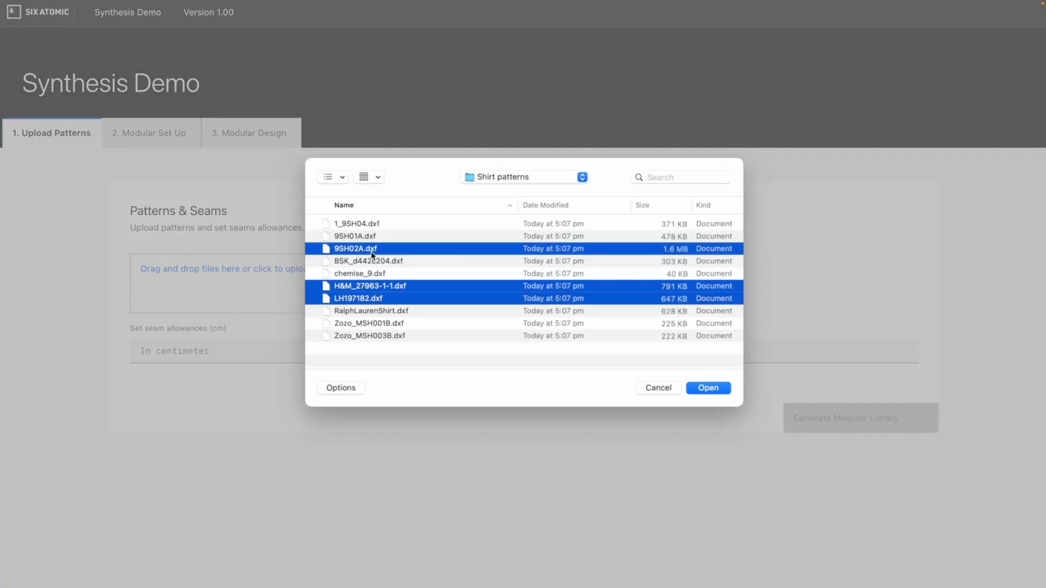
click(724, 389)
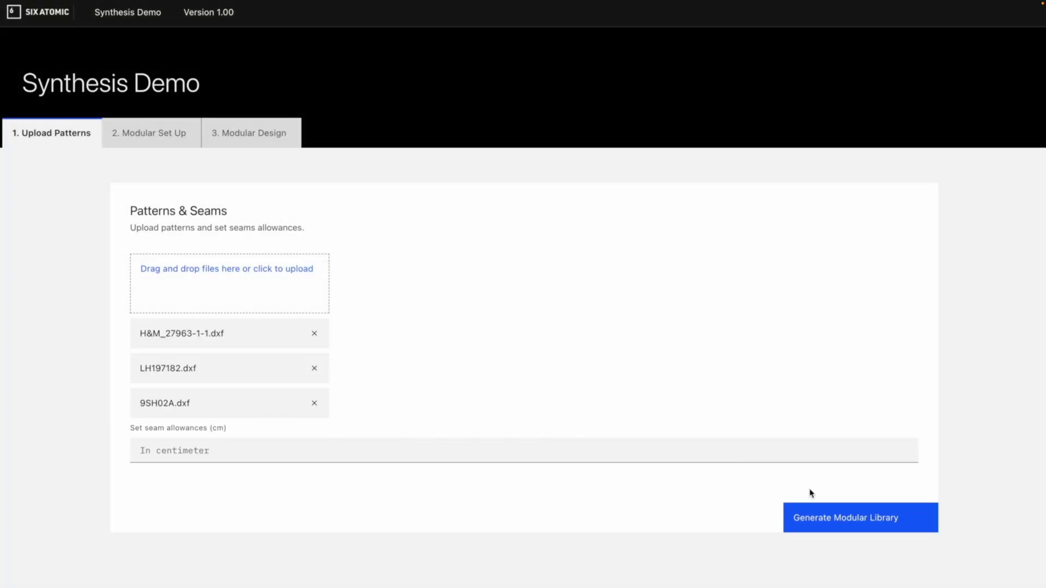
click(812, 522)
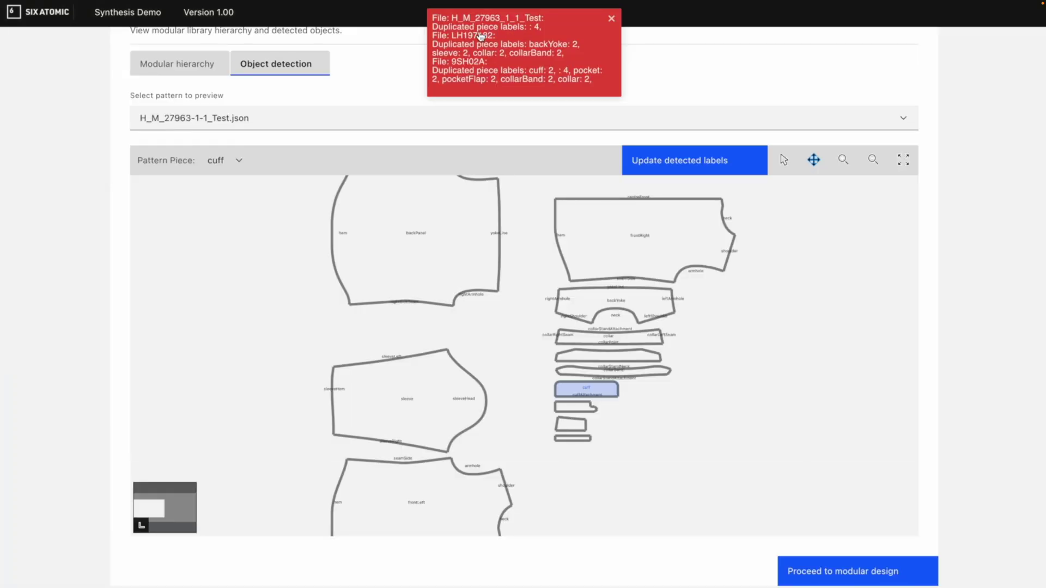
Preview the LH197182 pattern's detected pieces and check the collar piece's label
click(351, 119)
click(256, 180)
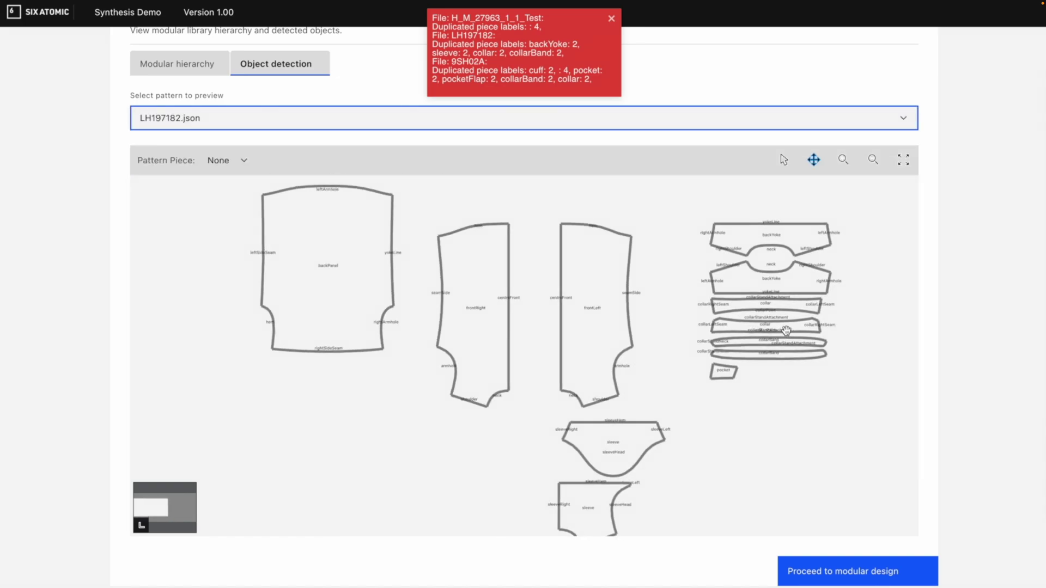
click(794, 330)
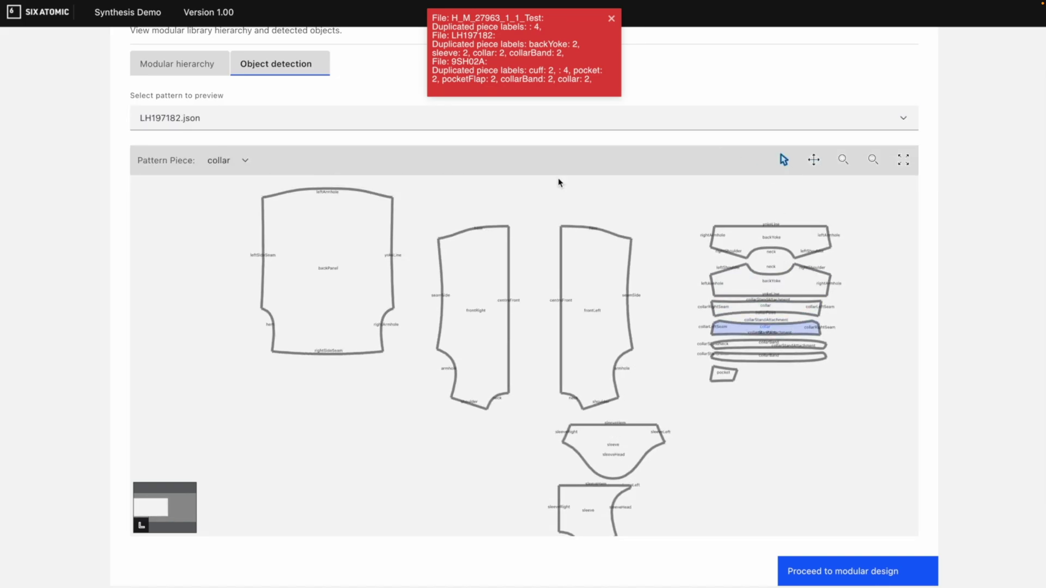
click(234, 164)
click(216, 181)
Inspect the collar's stand attachment seam, switching it to collarPoint
click(820, 335)
click(229, 160)
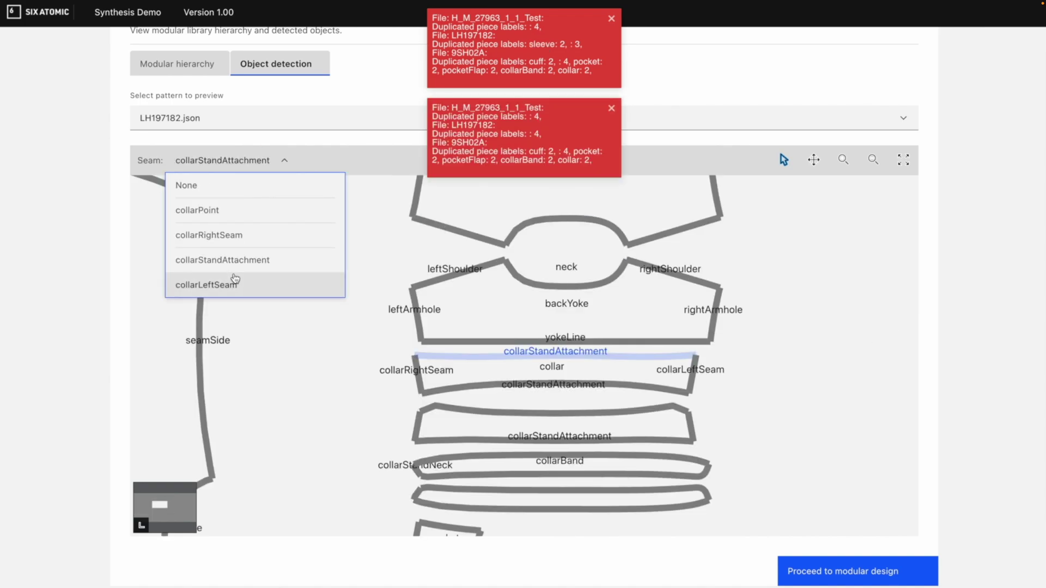
scroll(229, 267, down, 1)
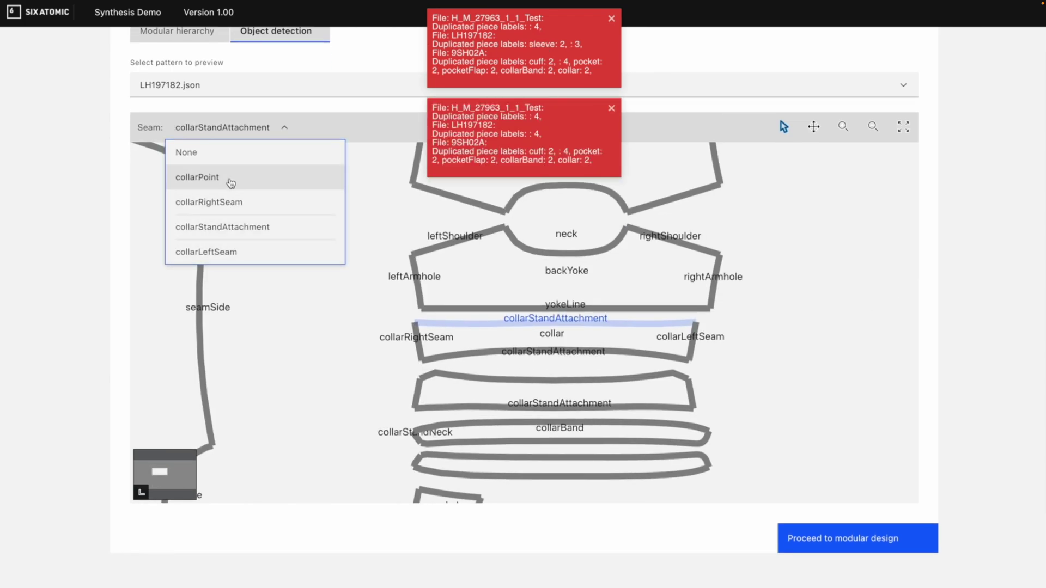
click(206, 177)
click(556, 402)
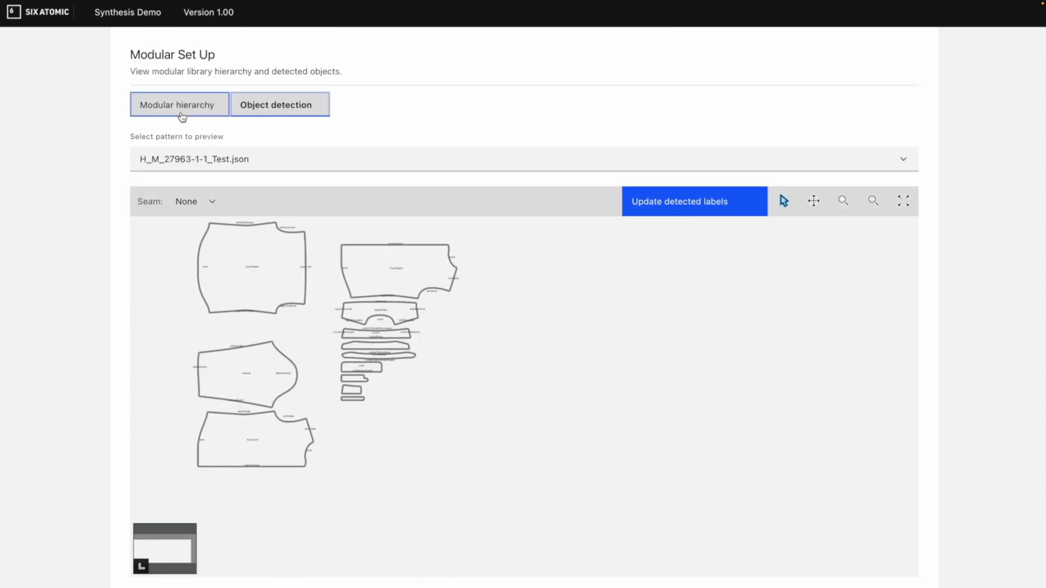
Review the modular component hierarchy table, then proceed to modular design
click(182, 116)
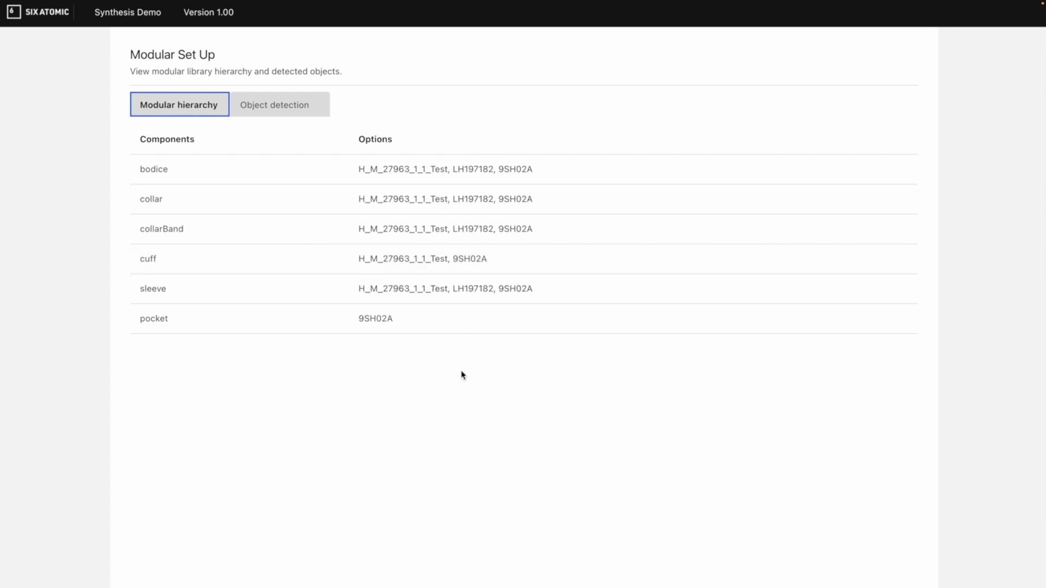
scroll(460, 374, up, 2)
scroll(462, 375, down, 1)
scroll(462, 375, down, 2)
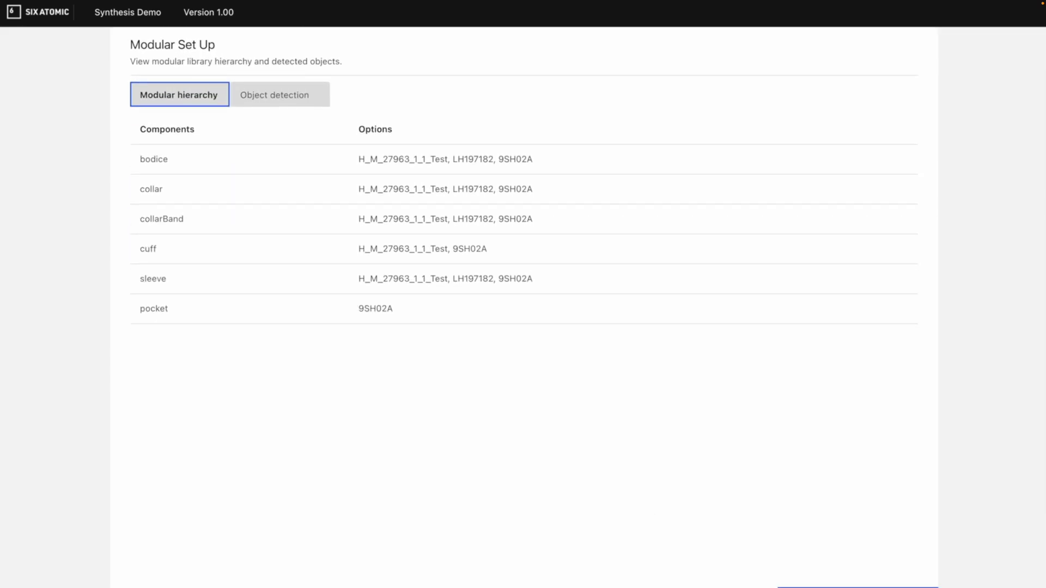
click(850, 586)
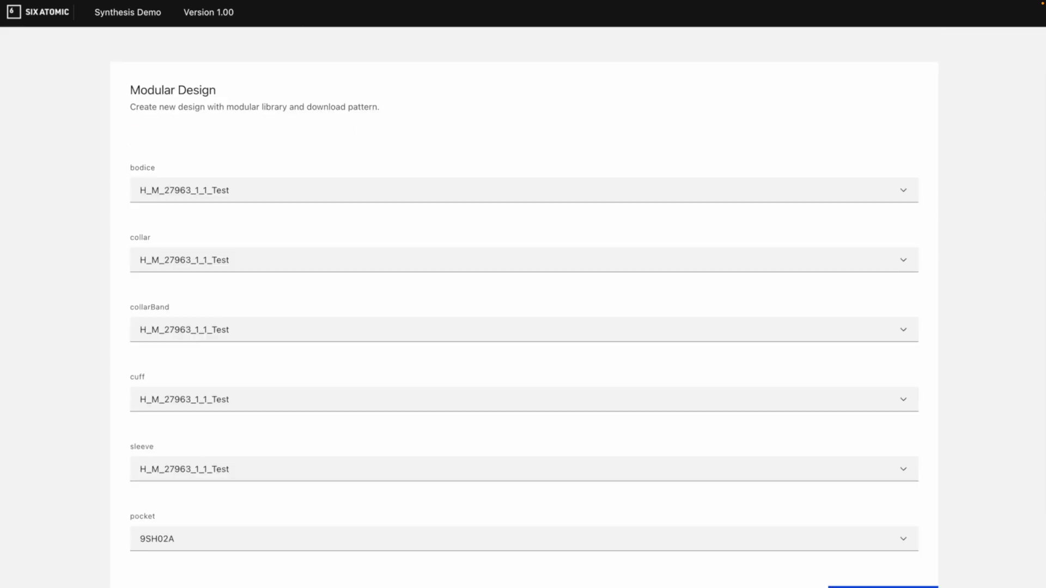
Keep the H_M_27963_1_1_Test bodice and take collar and collarBand from LH197182
click(260, 196)
click(253, 211)
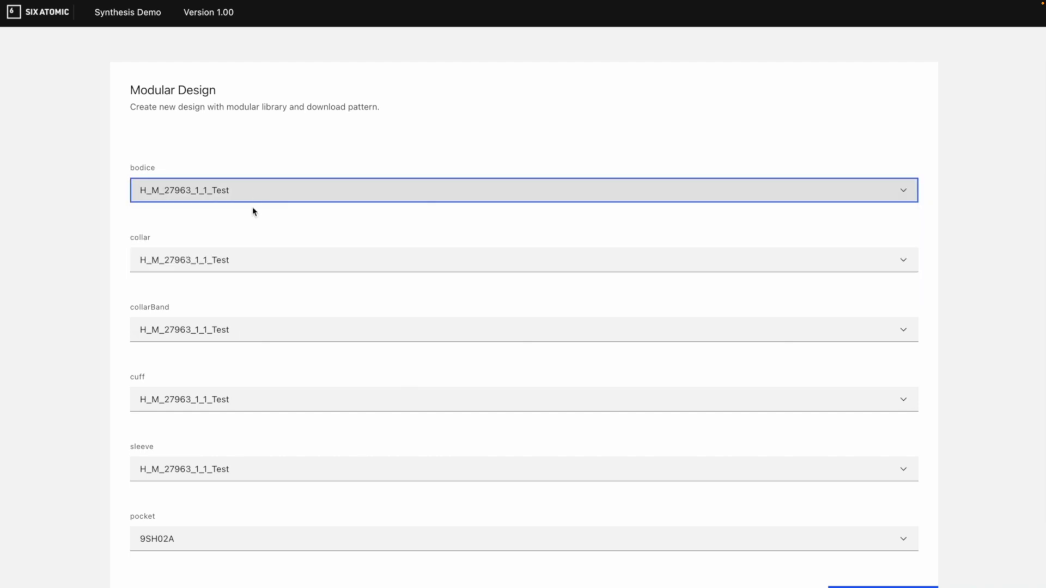
click(244, 256)
click(225, 310)
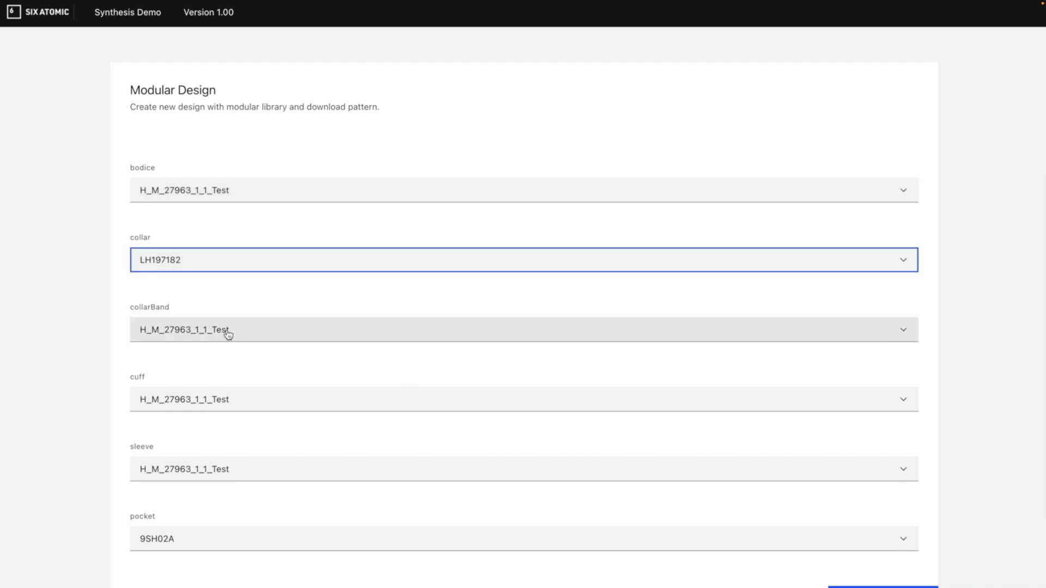
click(239, 338)
click(205, 378)
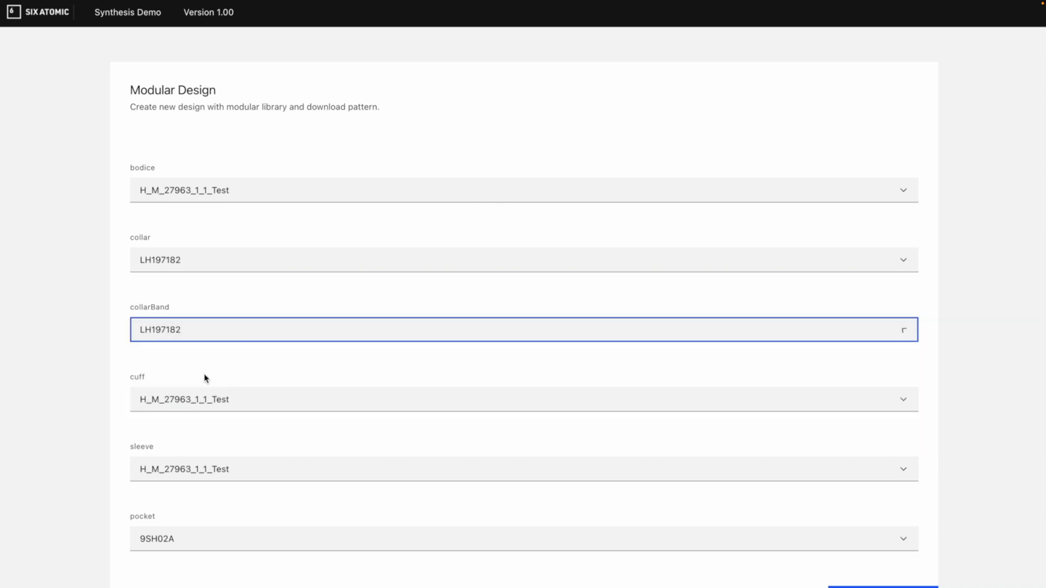
Take the cuff, sleeve and pocket from 9SH02A
click(223, 403)
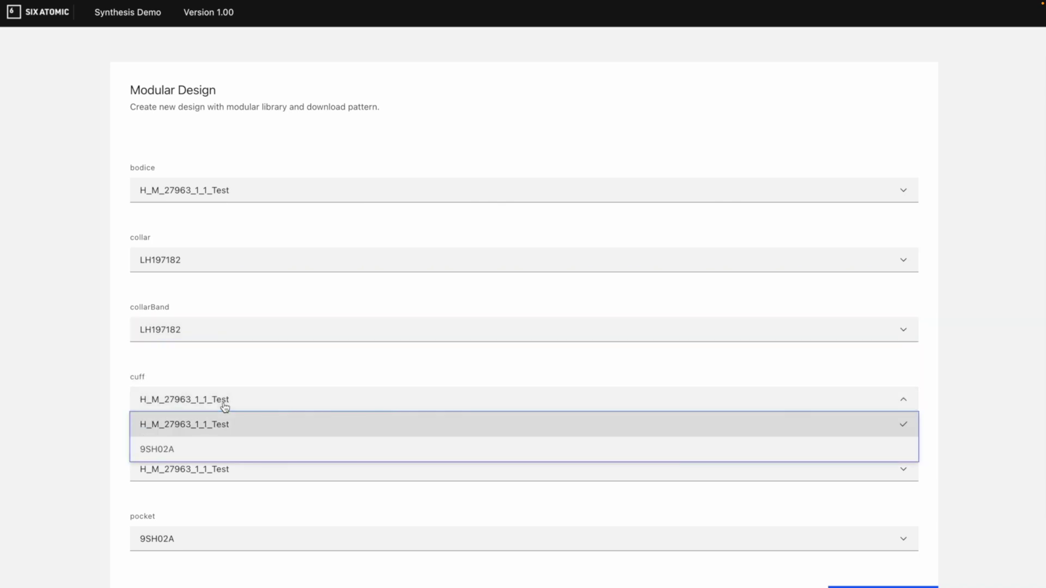
click(212, 450)
click(229, 472)
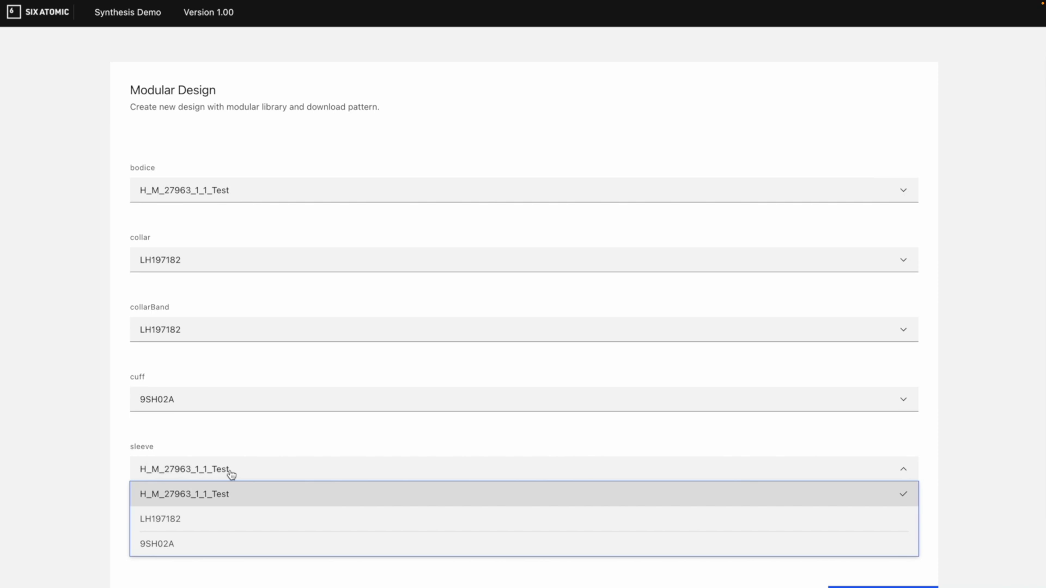
click(215, 541)
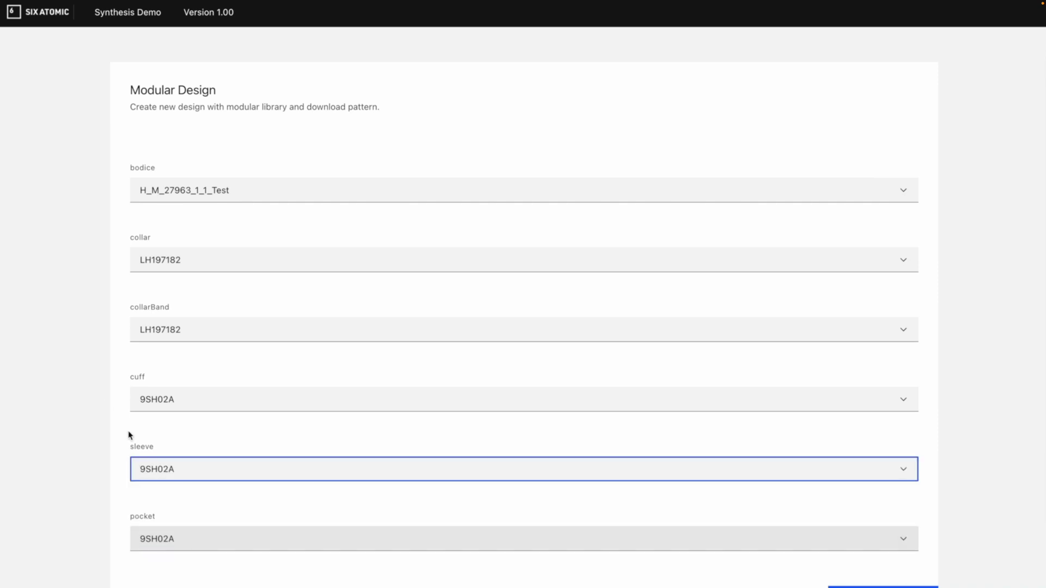
scroll(107, 402, down, 1)
click(194, 511)
click(189, 530)
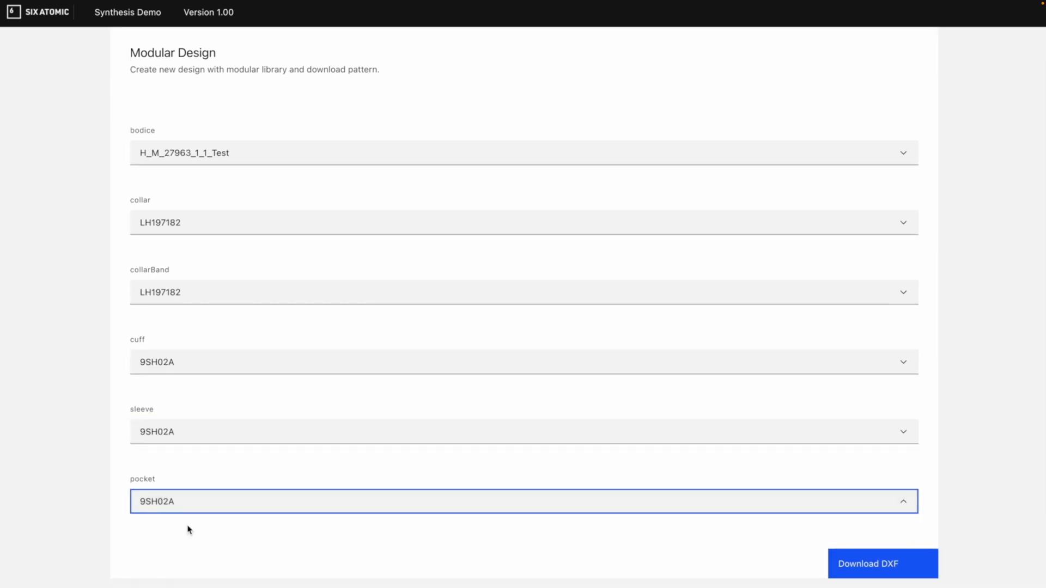
Download the combined shirt pattern as a DXF file
click(876, 564)
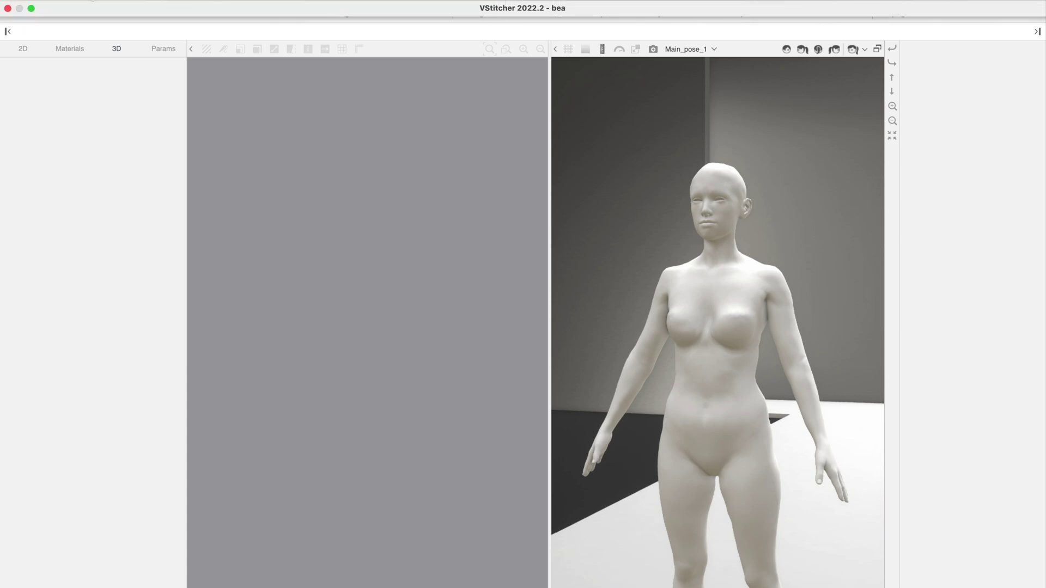
Import the predict.json pattern into VStitcher and set up a Radius 3 focused pinch on the collar
click(92, 1)
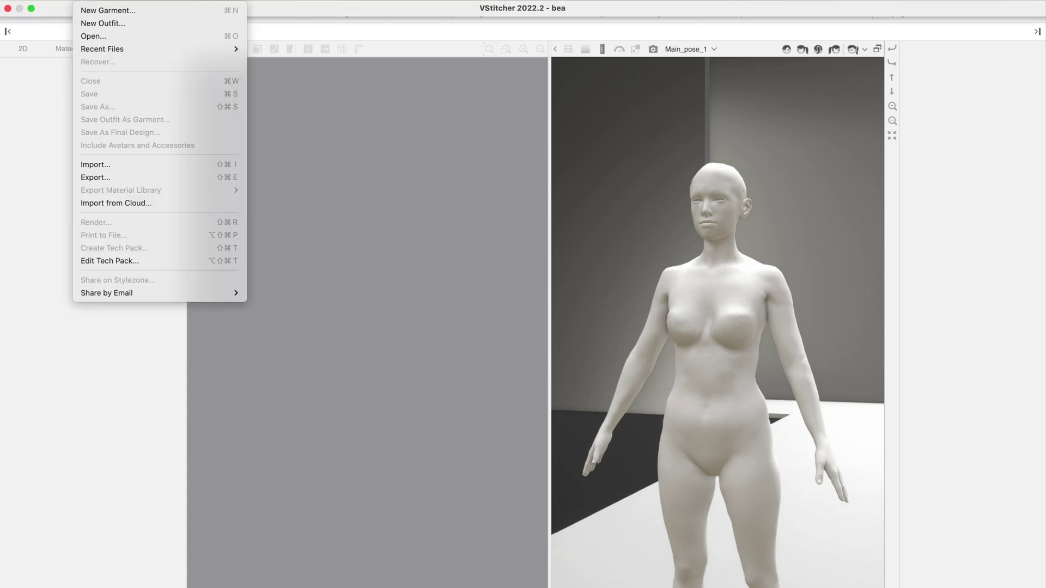
click(106, 165)
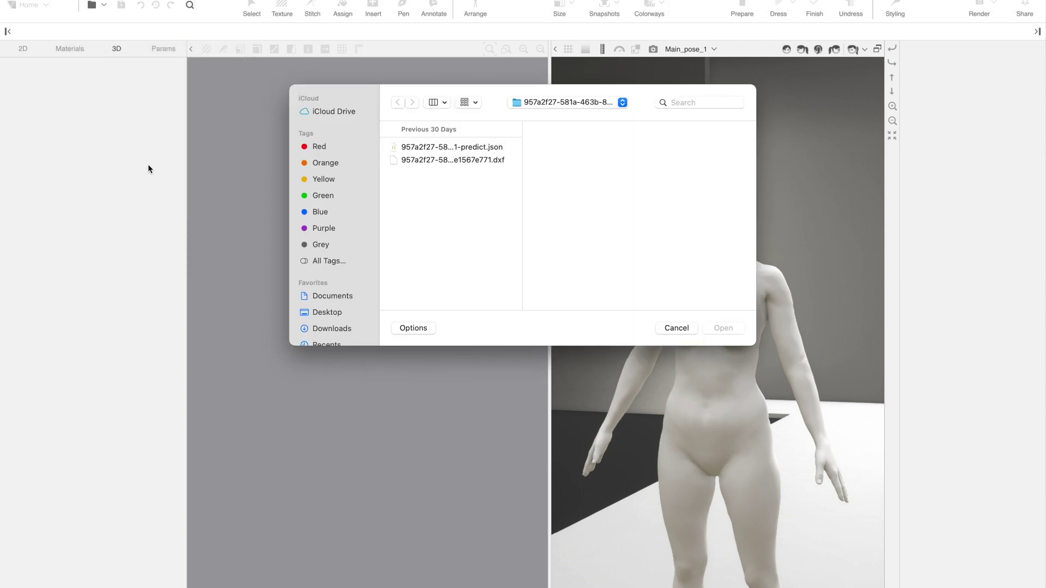
click(450, 148)
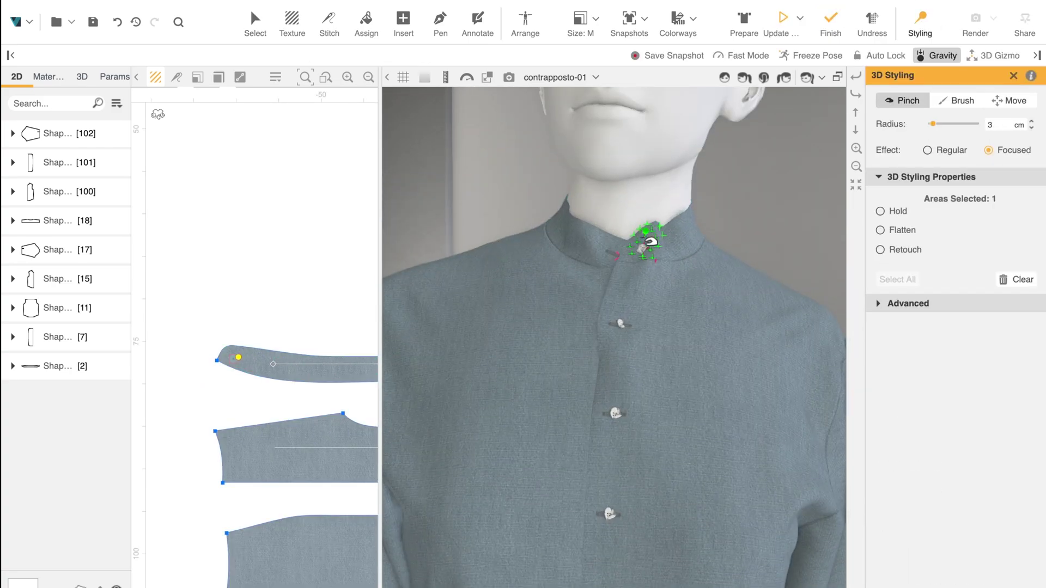
click(584, 248)
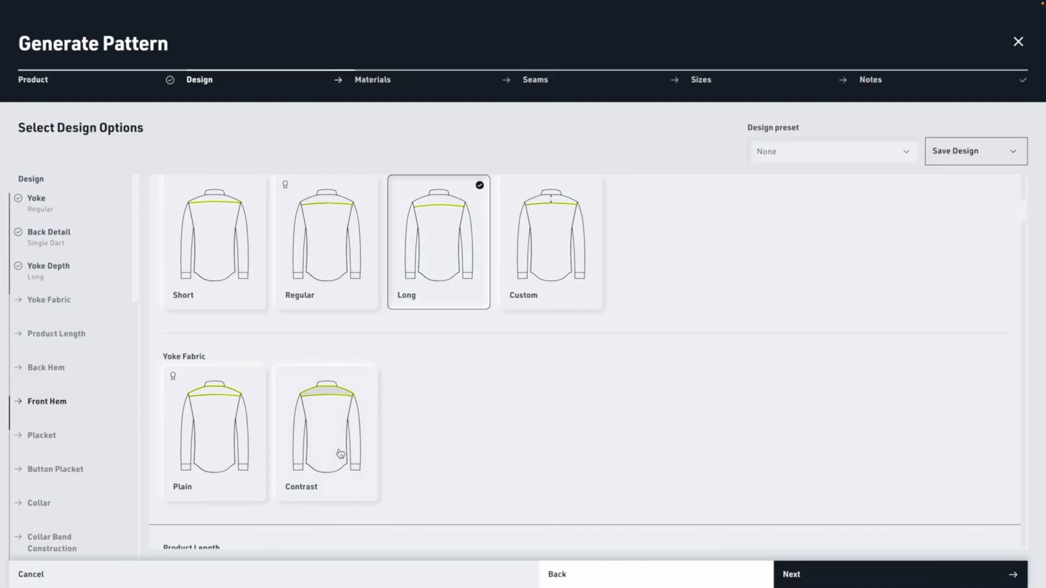
Pick Long contrast yoke, Hip length, Straight back hem, Single placket and Semi Spread collar
click(338, 455)
click(299, 467)
click(215, 436)
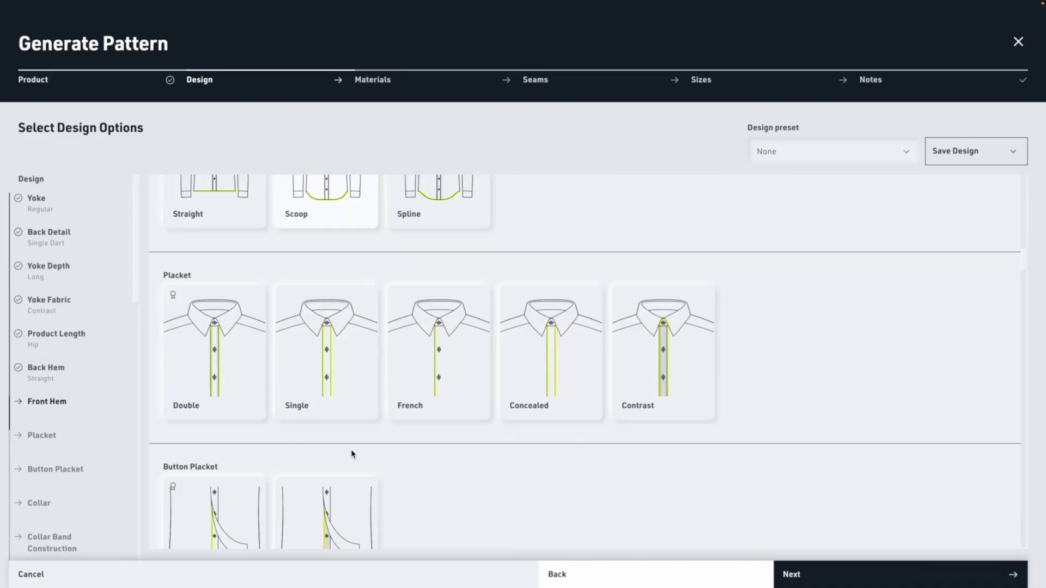
click(307, 383)
click(327, 441)
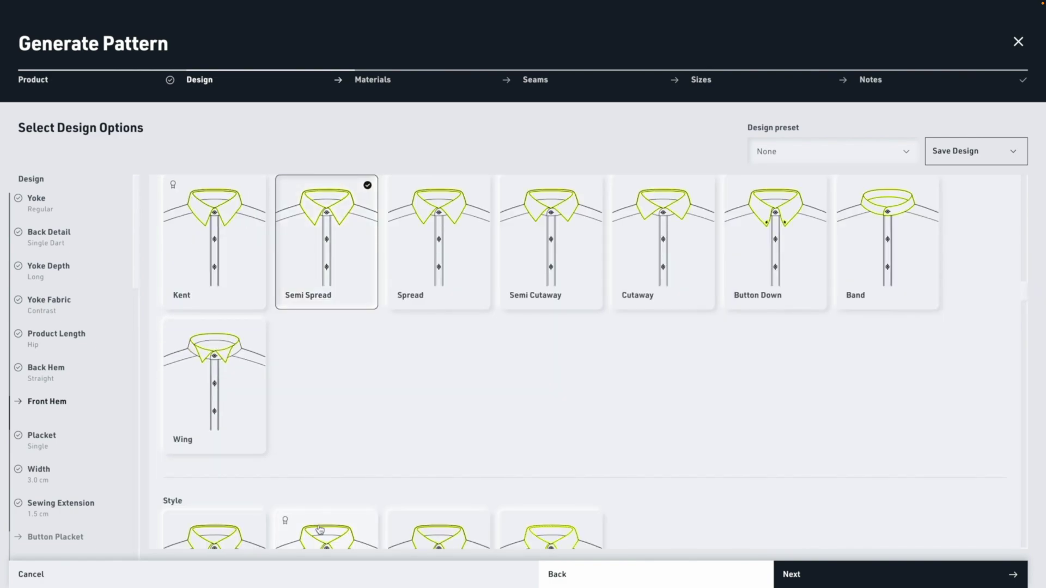